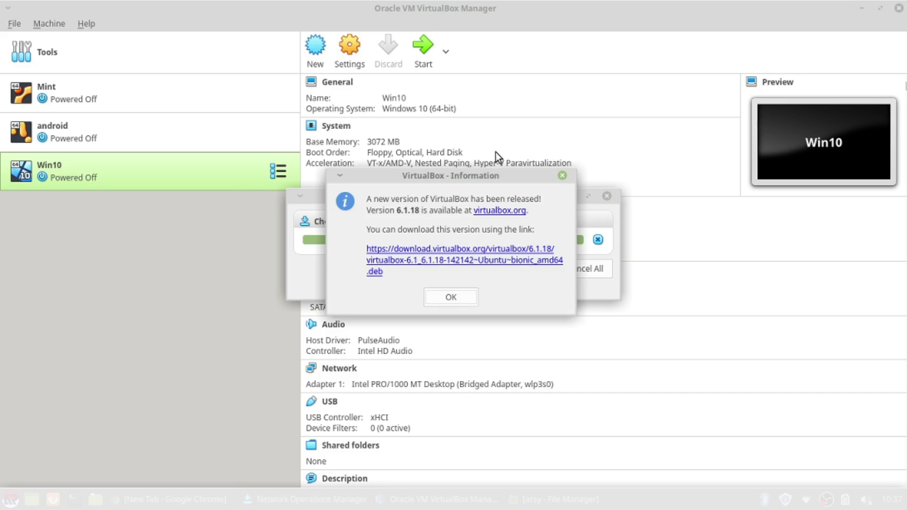
Step: Open a blank document in Text Editor and move its window below the download link in the update notice
{"action": "left_click", "coordinate": [18, 499]}
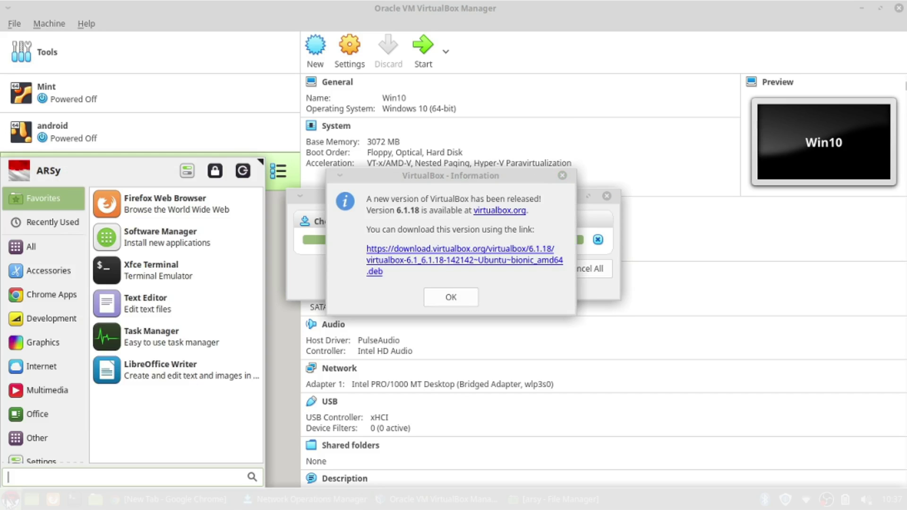
{"action": "left_click", "coordinate": [433, 210]}
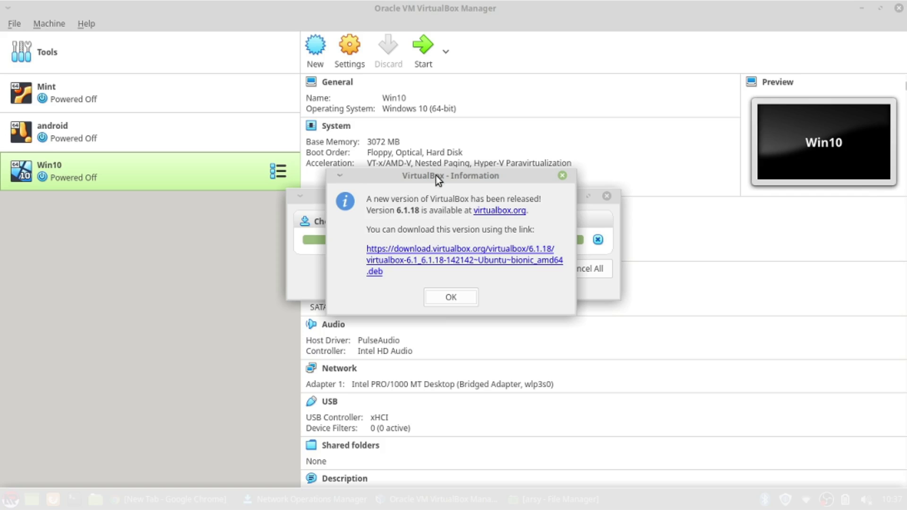
{"action": "left_click_drag", "start_coordinate": [674, 13], "coordinate": [540, 299]}
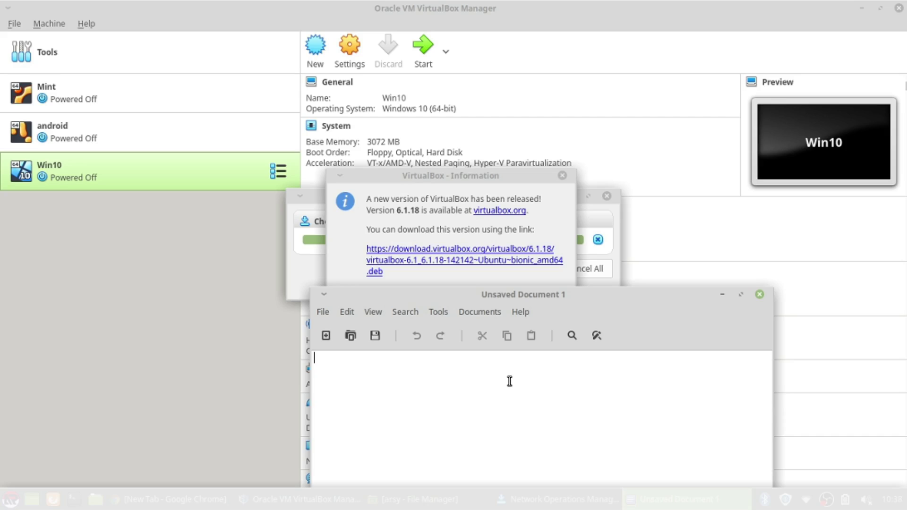
{"action": "type", "text": "https://do"}
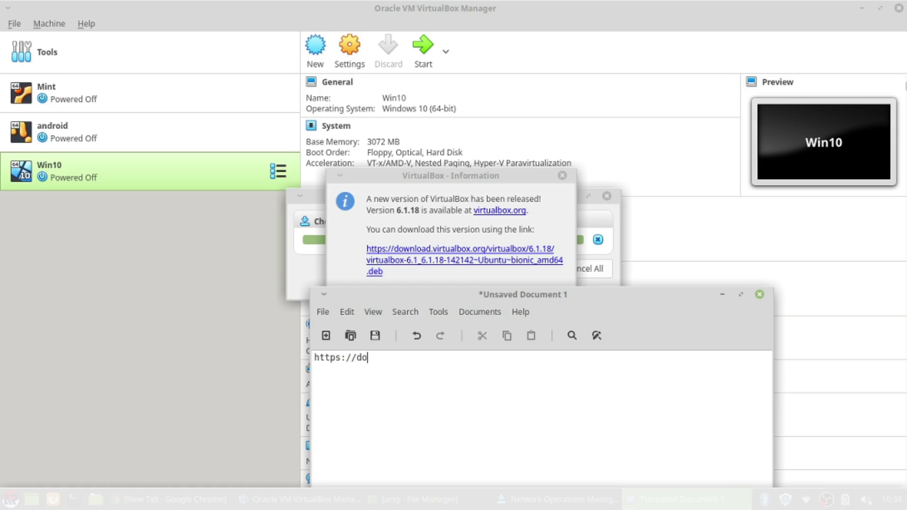
{"action": "type", "text": "wnload.virtual"}
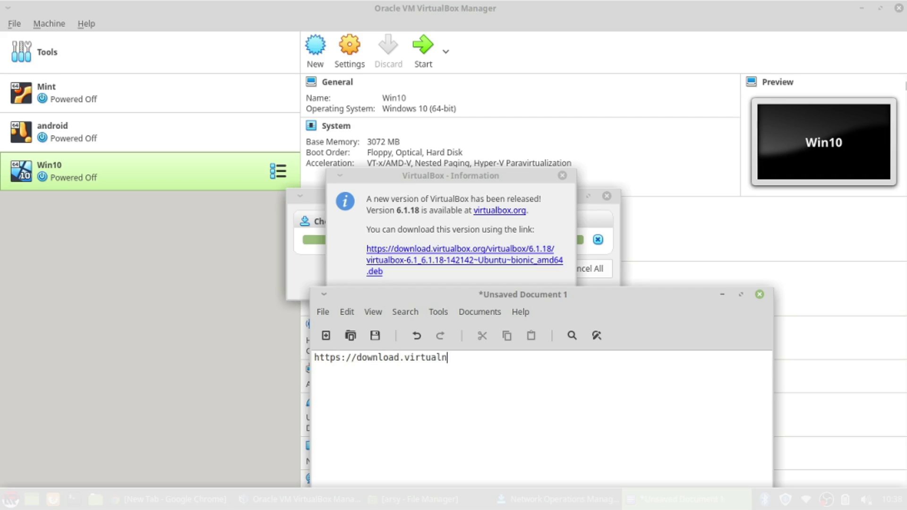
{"action": "type", "text": "box.org/virtualbox"}
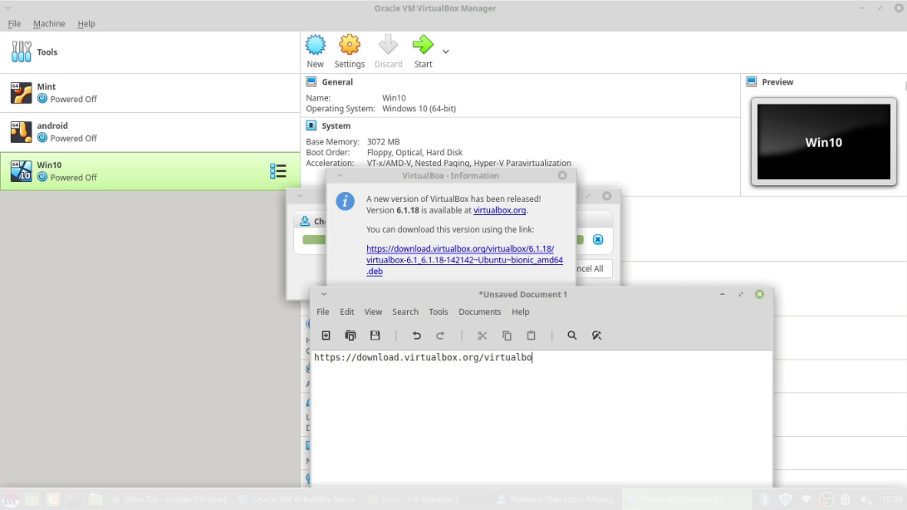
{"action": "type", "text": "/"}
{"action": "type", "text": "6.1.18/virtual"}
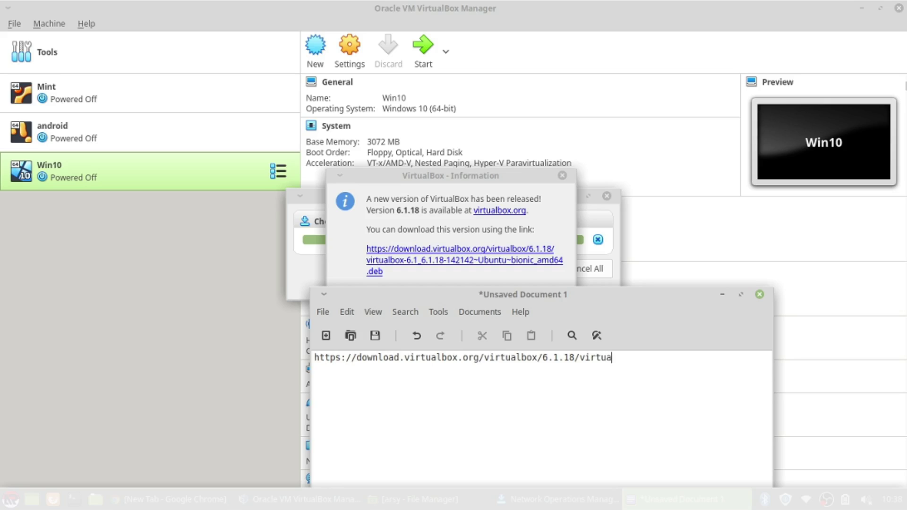
{"action": "type", "text": "box-6.1_6.18-1"}
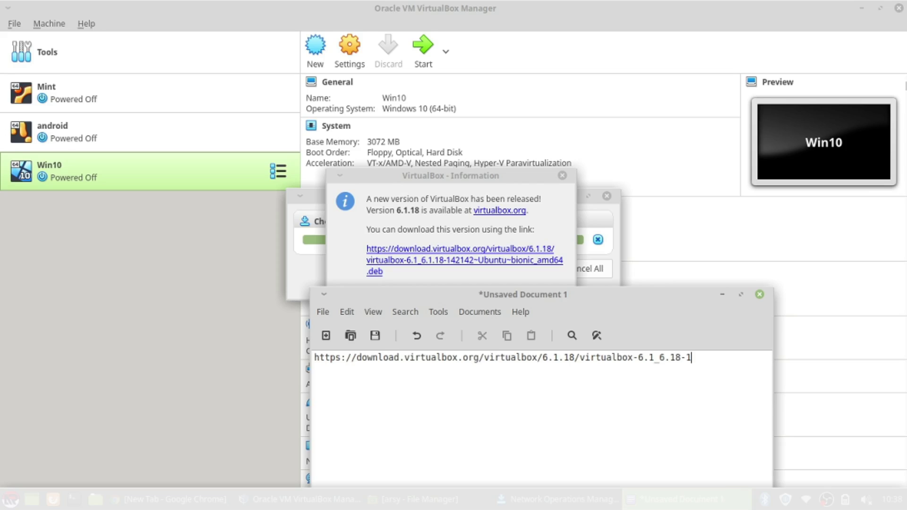
{"action": "type", "text": "42142~Ubuntu"}
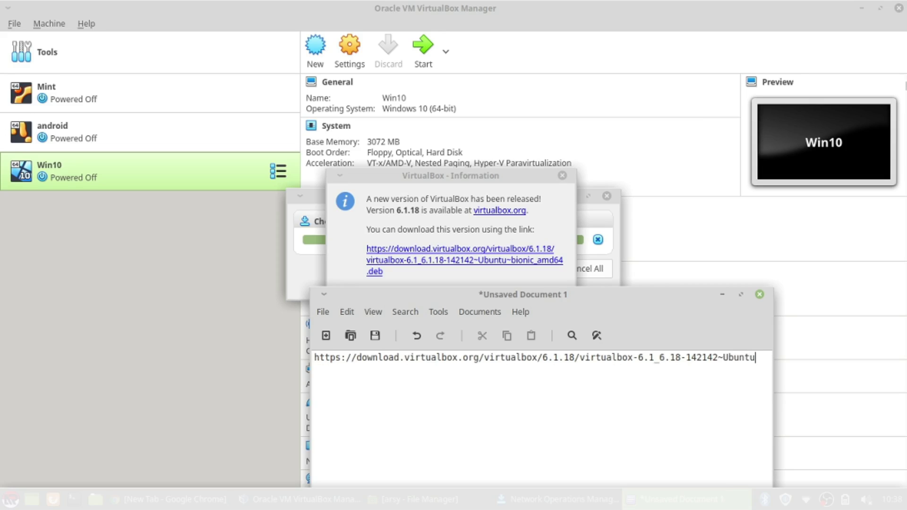
{"action": "type", "text": "-"}
{"action": "type", "text": "bi"}
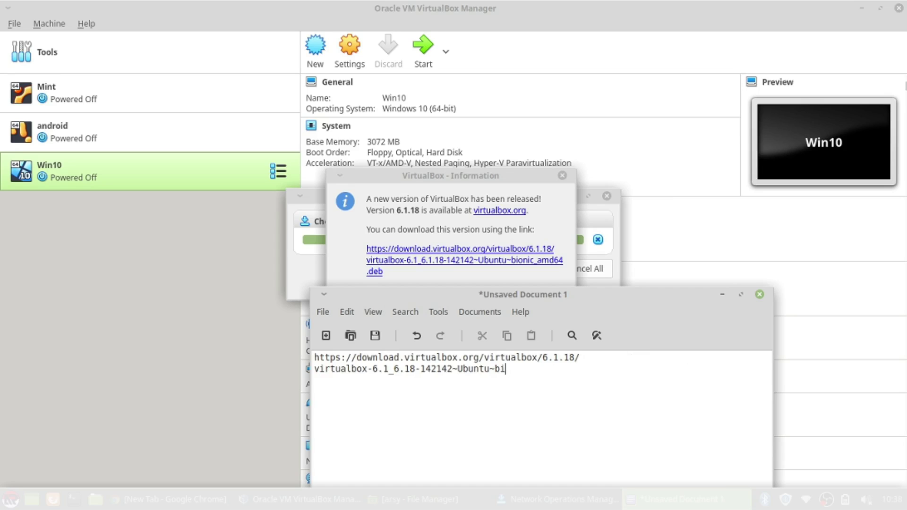
{"action": "type", "text": "onic_amd64.deb"}
{"action": "key", "text": "ctrl+a"}
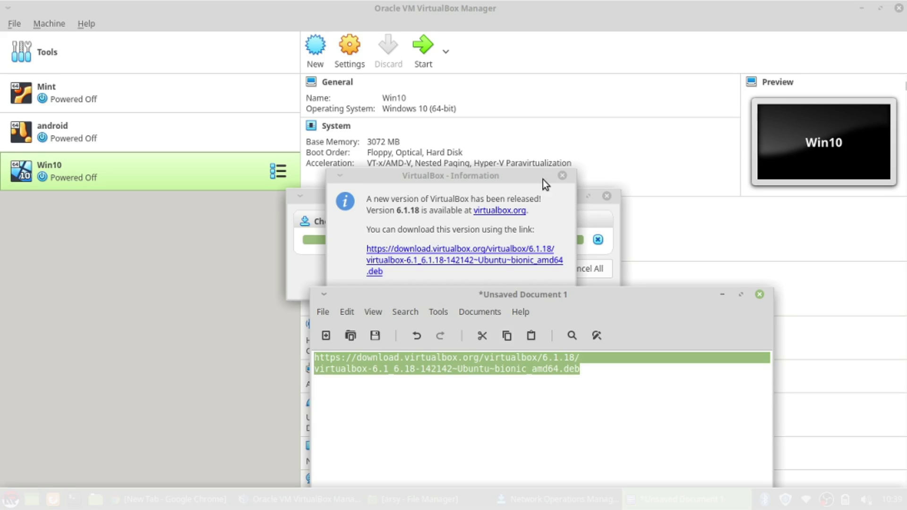
Step: Rerun the VirtualBox update check and bring the unsaved text document back in front of the new-version notice
{"action": "left_click", "coordinate": [543, 208]}
{"action": "left_click", "coordinate": [469, 297]}
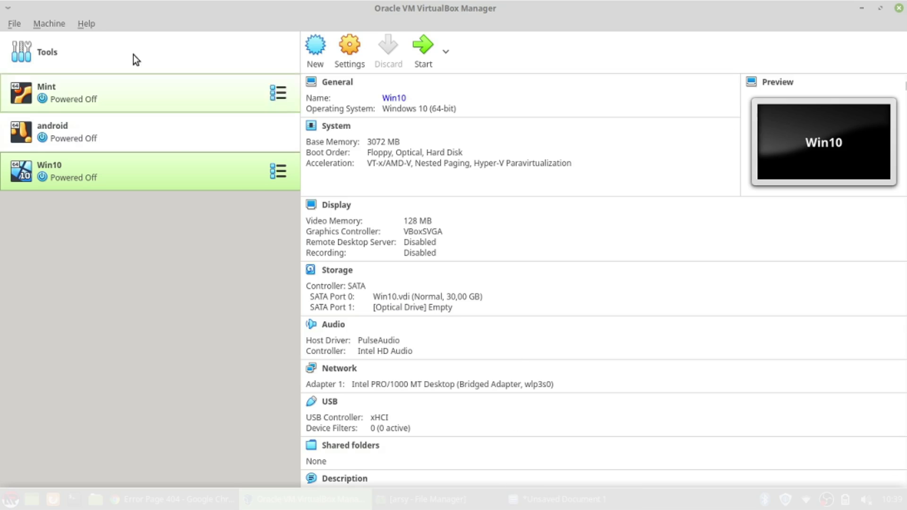
{"action": "left_click", "coordinate": [14, 23]}
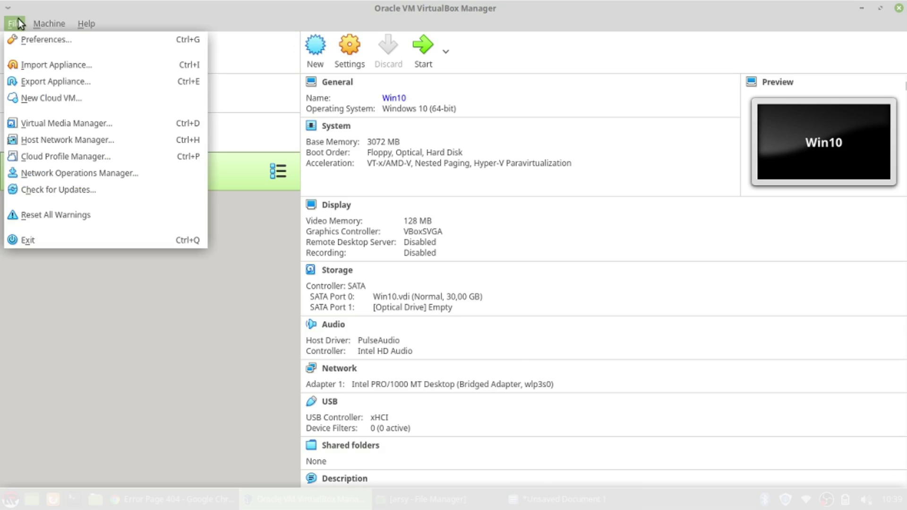
{"action": "left_click", "coordinate": [80, 193]}
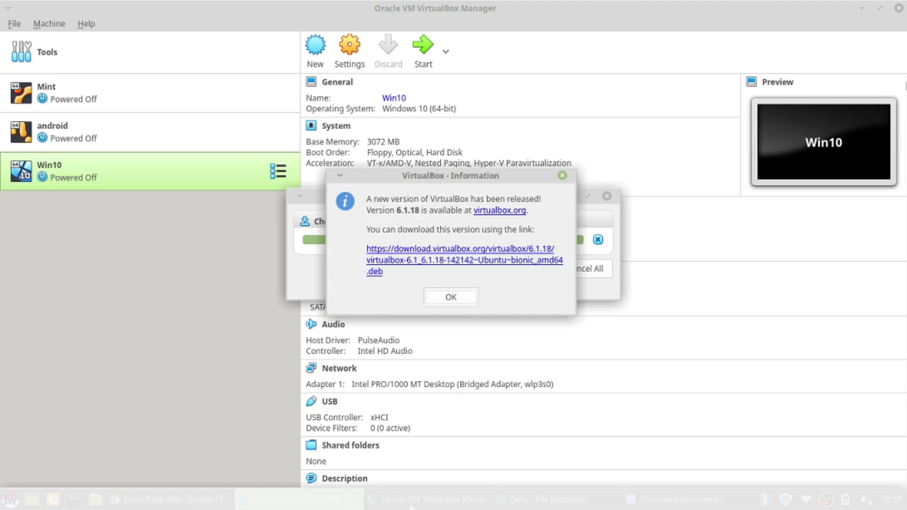
{"action": "left_click", "coordinate": [680, 499]}
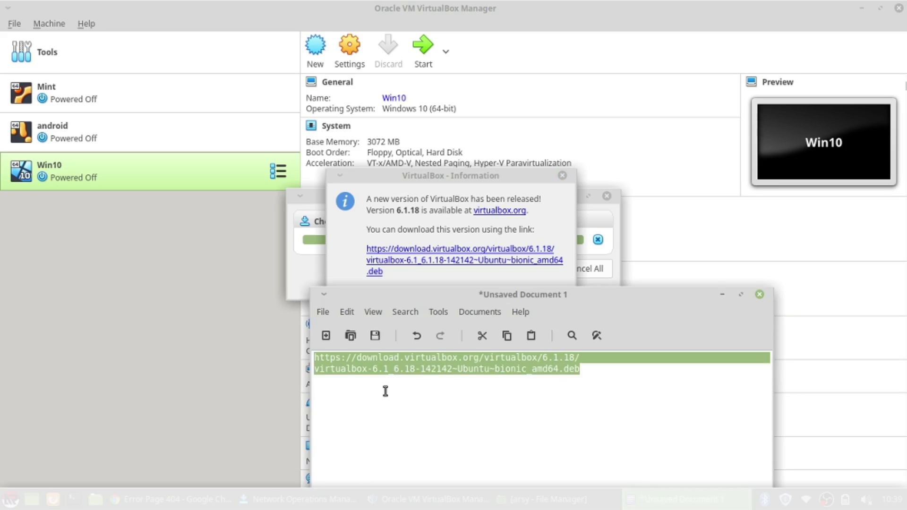
Step: Correct the second version number in the link's package file name to 6.1.18
{"action": "key", "text": "Right"}
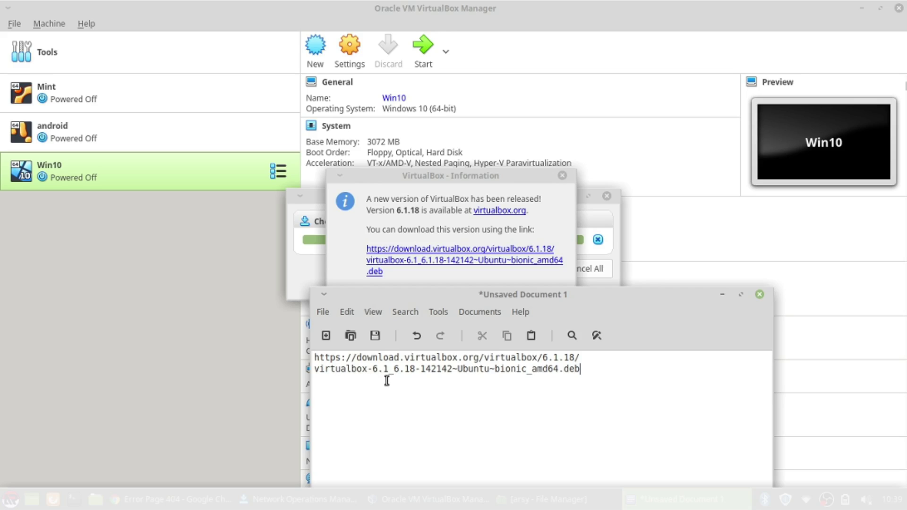
{"action": "left_click", "coordinate": [410, 369]}
{"action": "type", "text": ".1"}
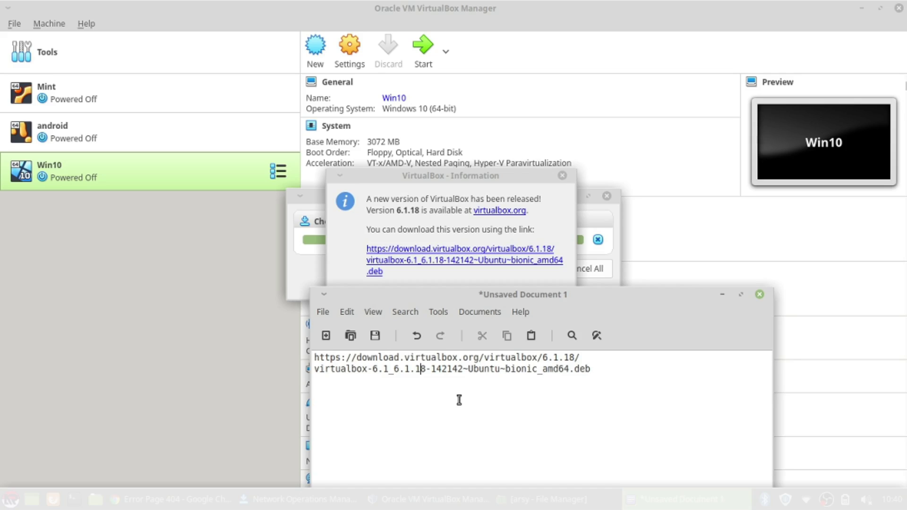
Step: Copy the corrected link into Chrome, download virtualbox-6.1_6.1.18-142142~Ubuntu~bionic_amd64.deb, and open the folder containing it
{"action": "key", "text": "ctrl+a"}
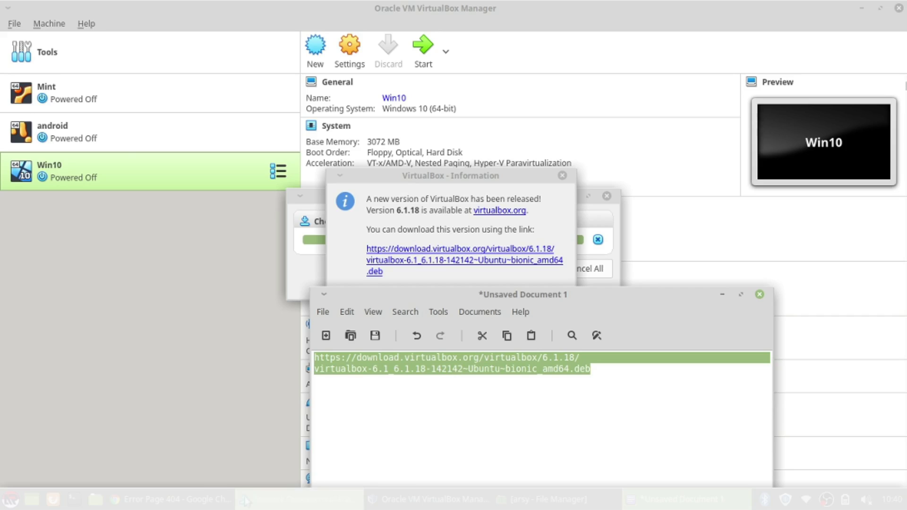
{"action": "left_click", "coordinate": [171, 498]}
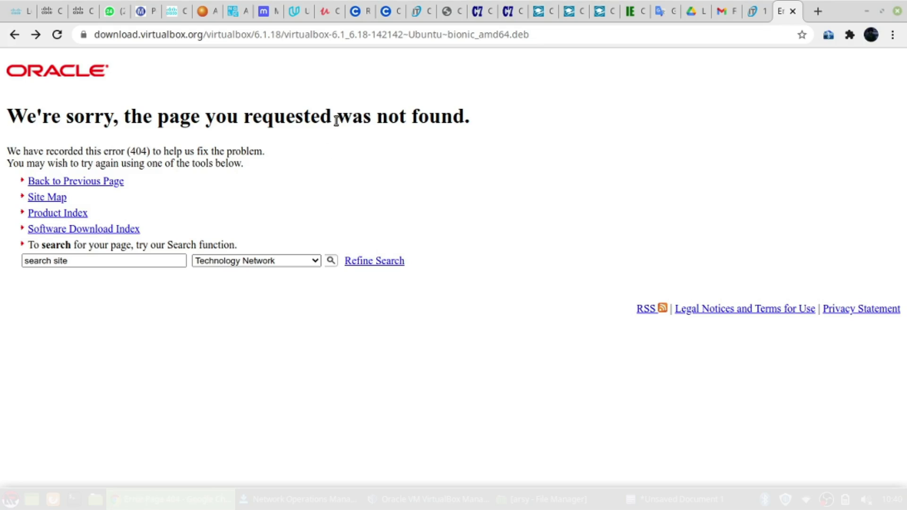
{"action": "left_click", "coordinate": [371, 37]}
{"action": "type", "text": "https://download.virtualbox.org/virtualbox/6.1.18/virtualbox-6.1_6.1.18-142142~Ubuntu~bionic_amd64.deb"}
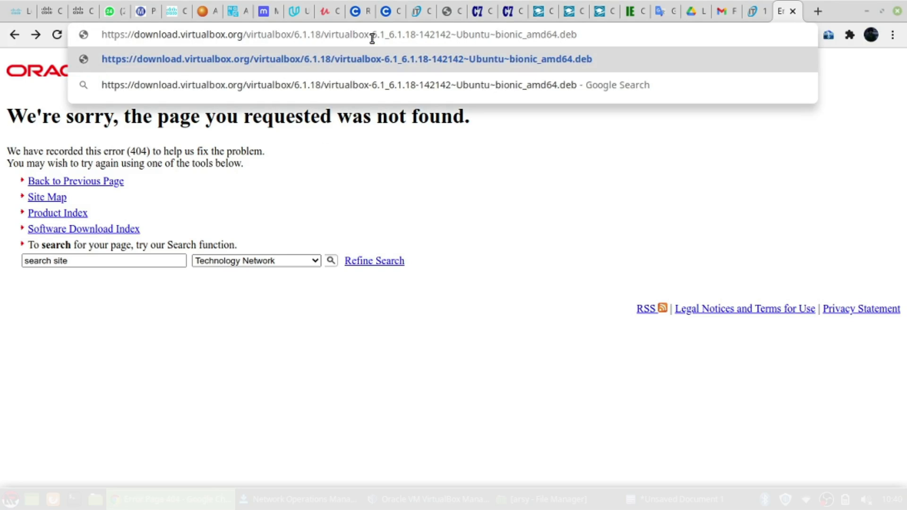
{"action": "key", "text": "Return"}
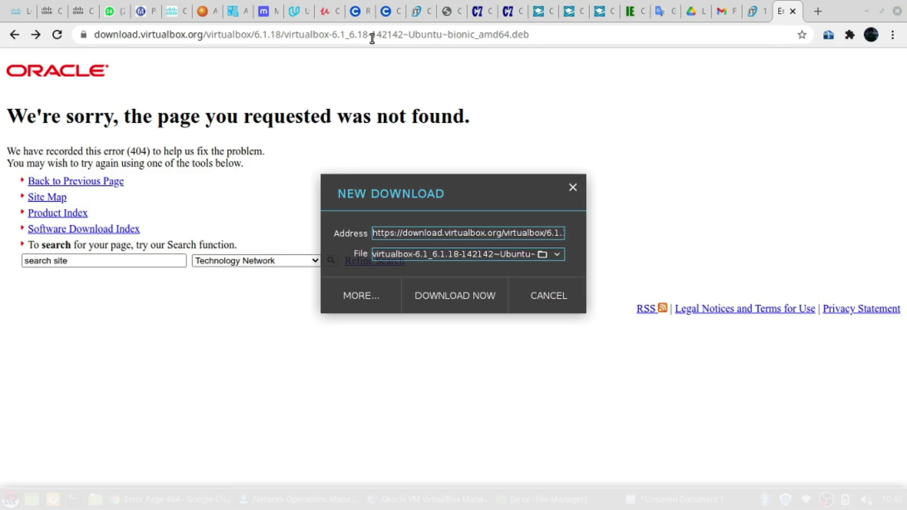
{"action": "left_click", "coordinate": [439, 296]}
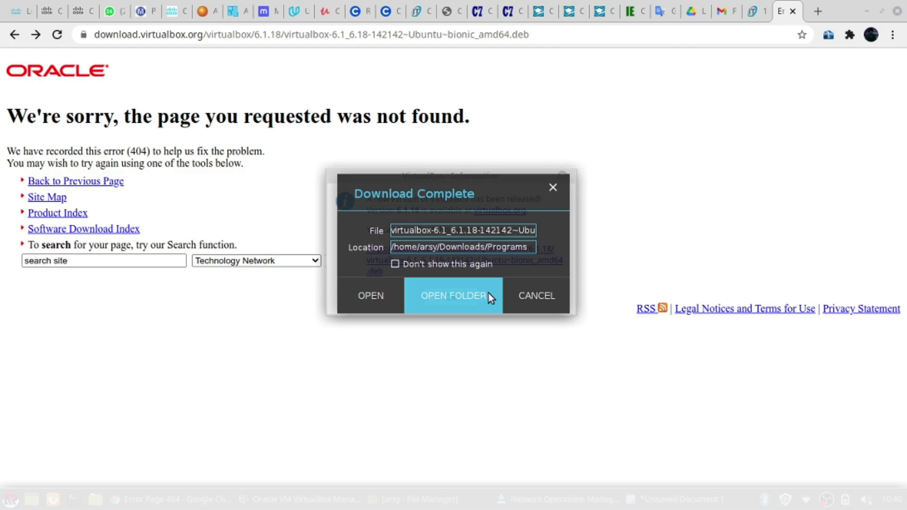
{"action": "left_click", "coordinate": [469, 298]}
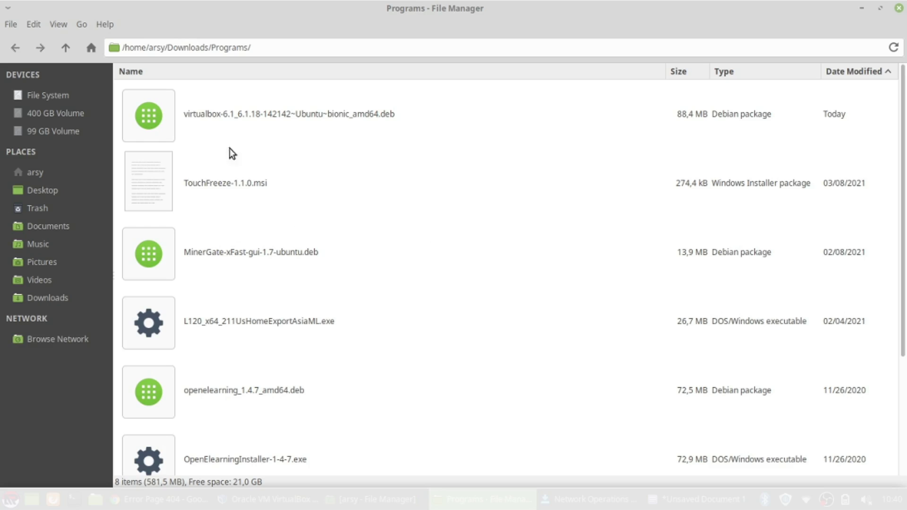
Step: Return to the VirtualBox new-version notice among the open windows and close it
{"action": "key", "text": "alt+Tab"}
{"action": "key", "text": "alt+Tab"}
{"action": "key", "text": "alt+Tab"}
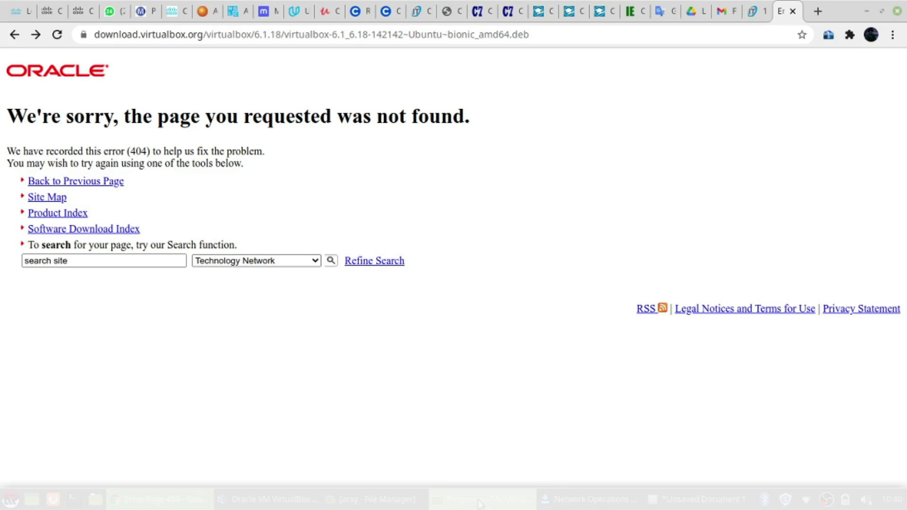
{"action": "left_click", "coordinate": [601, 504]}
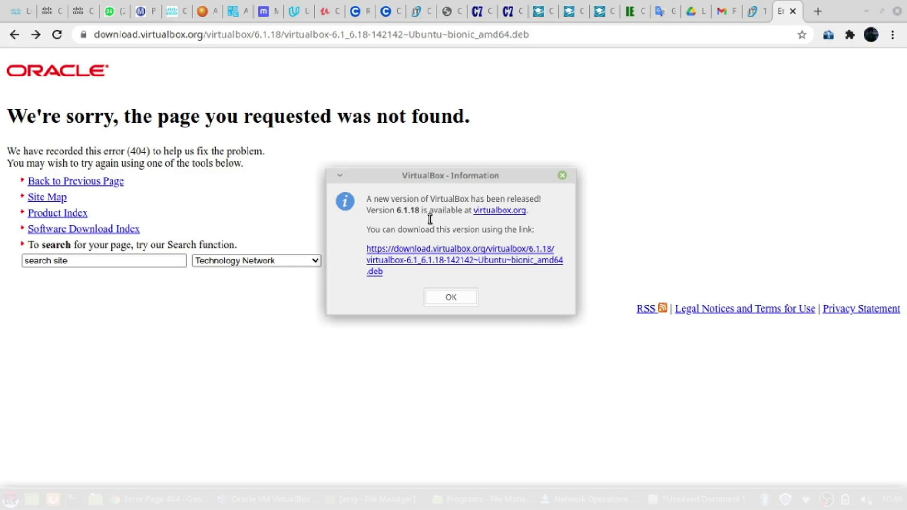
{"action": "left_click", "coordinate": [563, 177]}
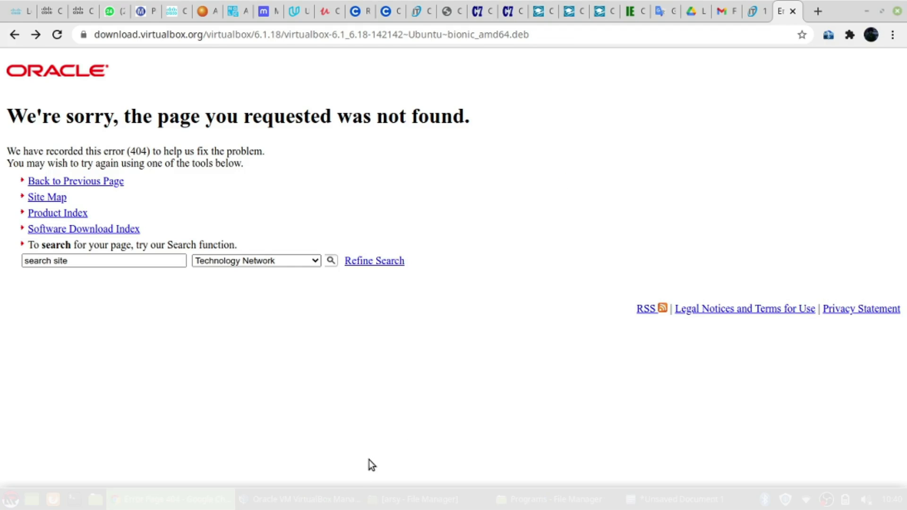
Step: Check the installed VirtualBox version in the program's About information, then close that window
{"action": "left_click", "coordinate": [302, 499]}
{"action": "left_click", "coordinate": [87, 23]}
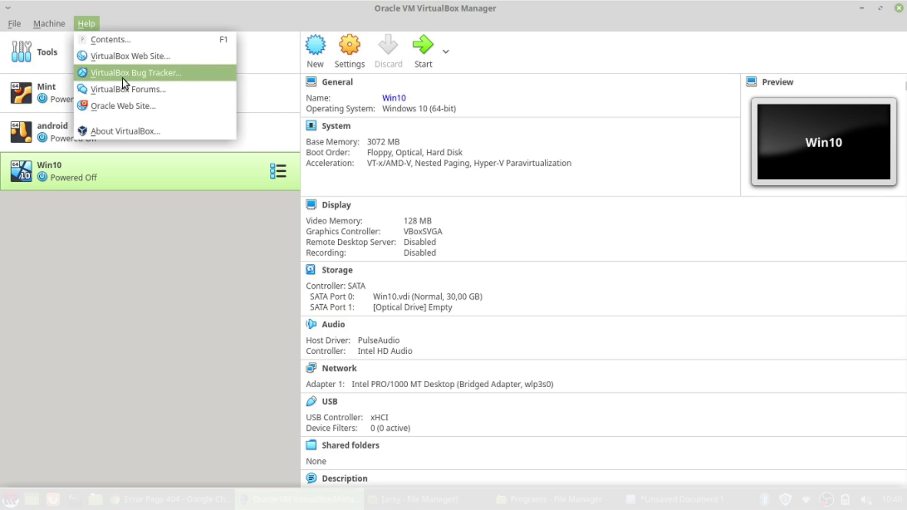
{"action": "left_click", "coordinate": [127, 131]}
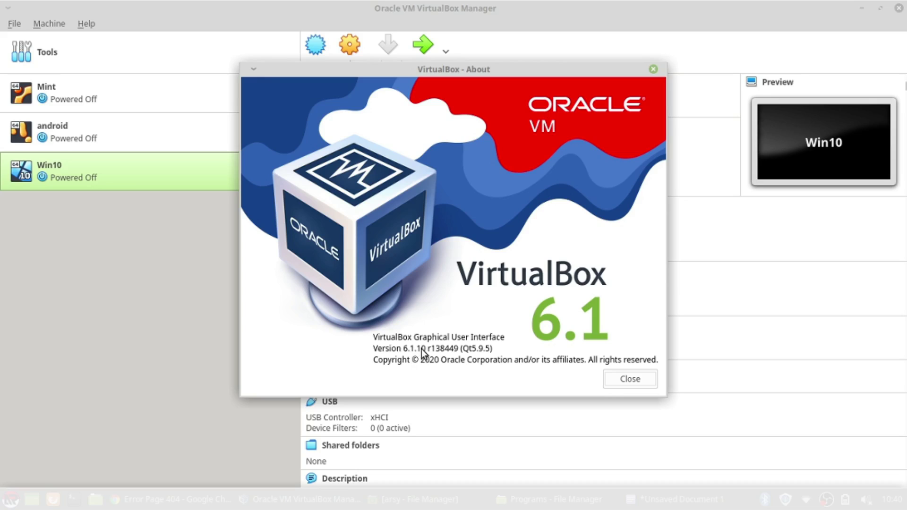
{"action": "left_click", "coordinate": [630, 379]}
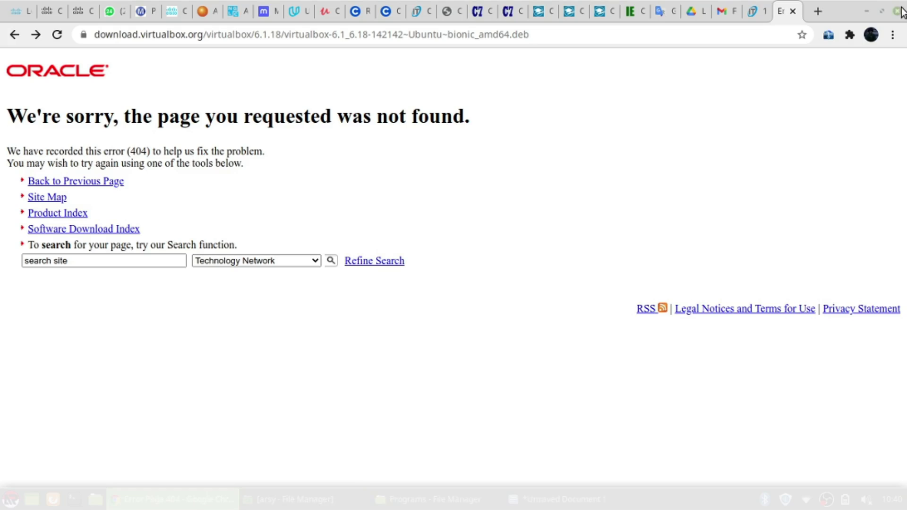
Step: Close VirtualBox Manager and close the unsaved text document without saving it
{"action": "left_click", "coordinate": [899, 8]}
{"action": "right_click", "coordinate": [508, 499]}
{"action": "left_click", "coordinate": [598, 481]}
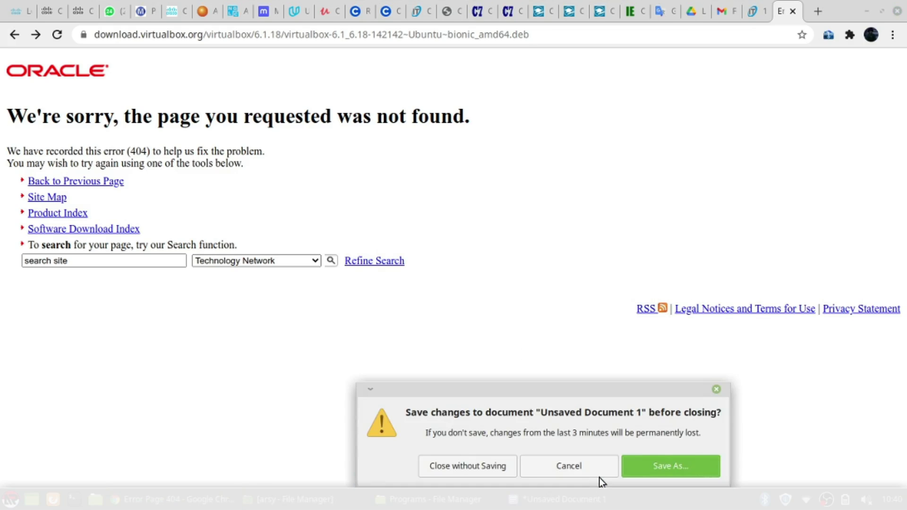
{"action": "left_click", "coordinate": [489, 471]}
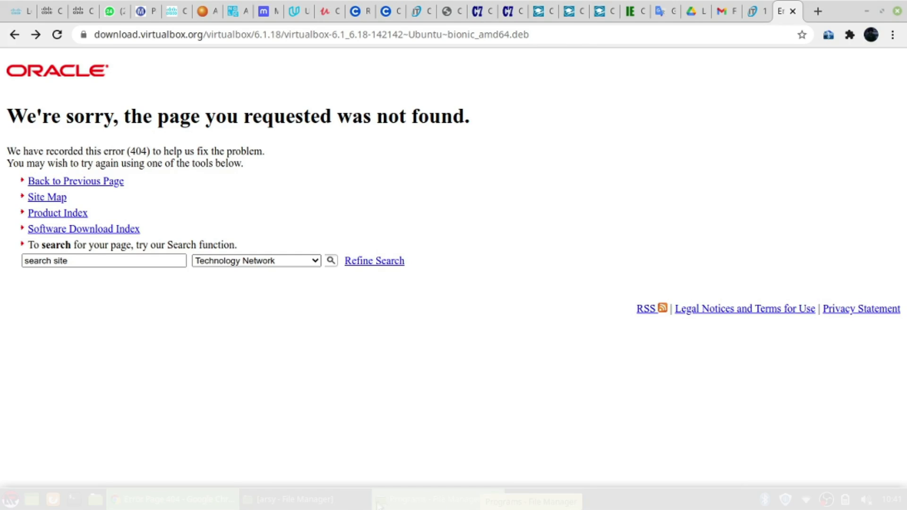
Step: Open a terminal in the Downloads/Programs folder holding the VirtualBox package and move its window toward the middle of the desktop
{"action": "left_click", "coordinate": [338, 500]}
{"action": "left_click", "coordinate": [436, 500]}
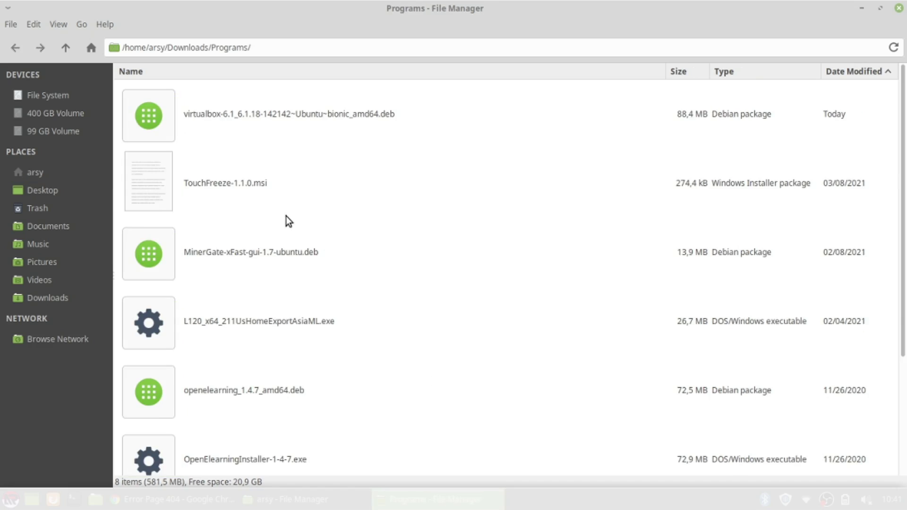
{"action": "left_click", "coordinate": [272, 121]}
{"action": "left_click", "coordinate": [656, 172]}
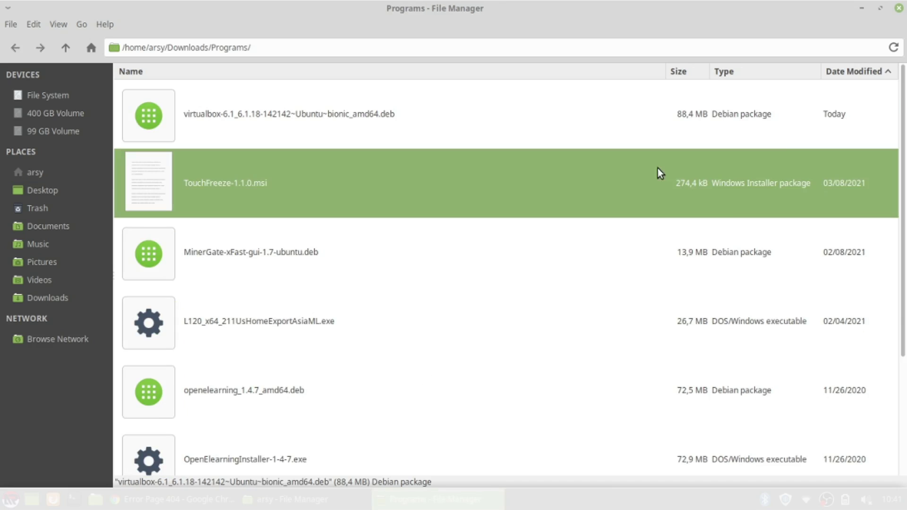
{"action": "right_click", "coordinate": [785, 143]}
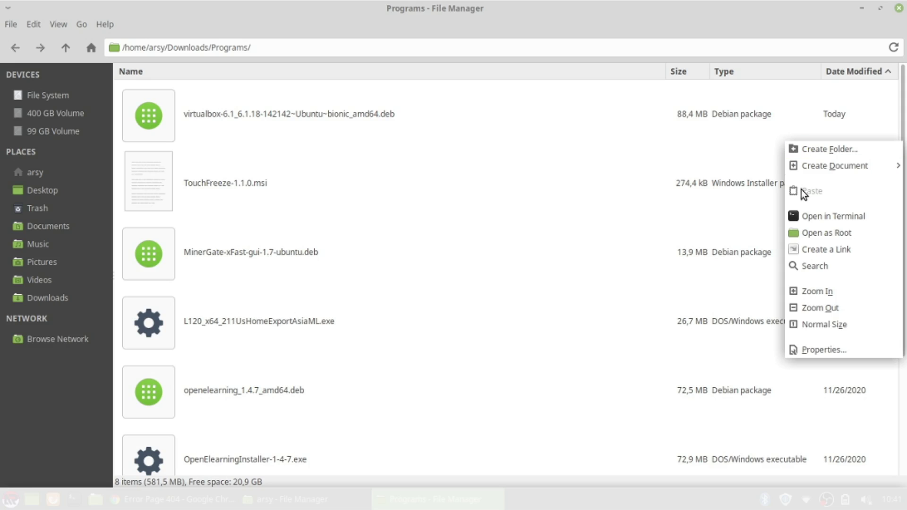
{"action": "left_click", "coordinate": [806, 216]}
{"action": "left_click_drag", "start_coordinate": [264, 16], "coordinate": [425, 155]}
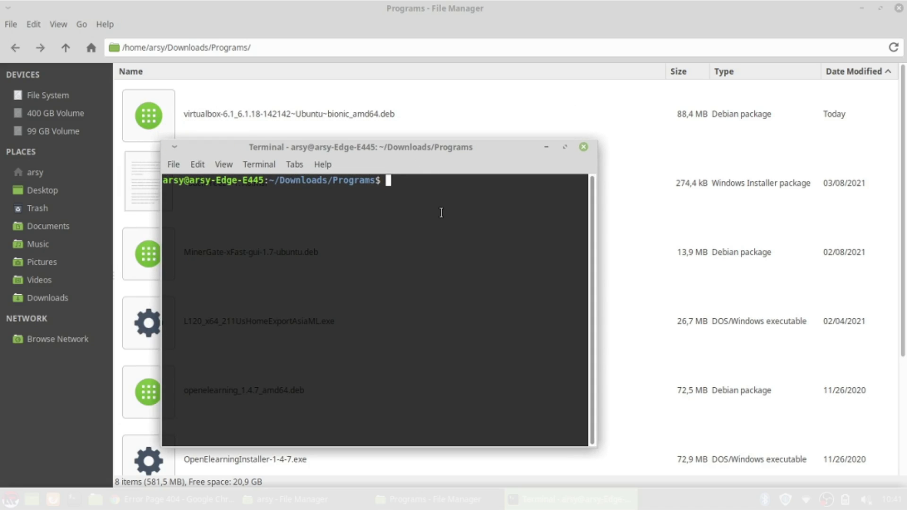
Step: Install virtualbox-6.1_6.1.18-142142~Ubuntu~bionic_amd64.deb with sudo dpkg -i, entering the account password for sudo
{"action": "type", "text": "sudo dpkg -i vir"}
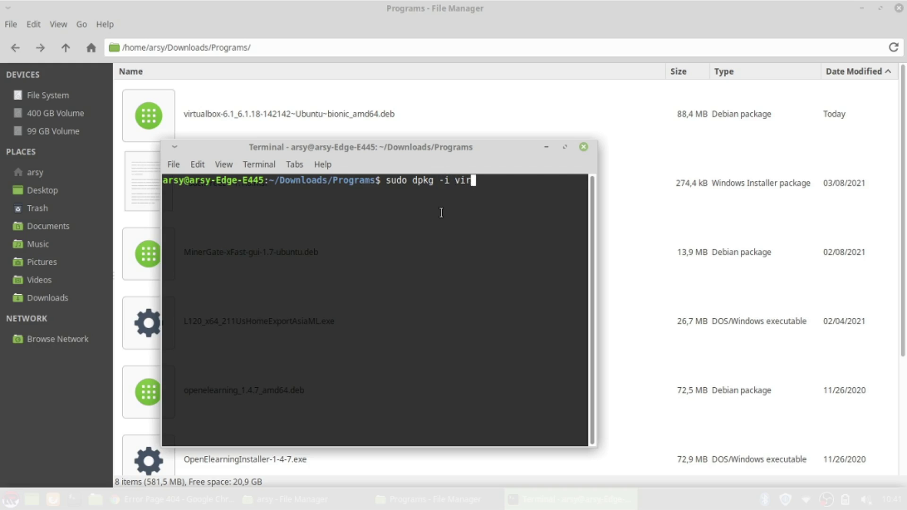
{"action": "key", "text": "Tab"}
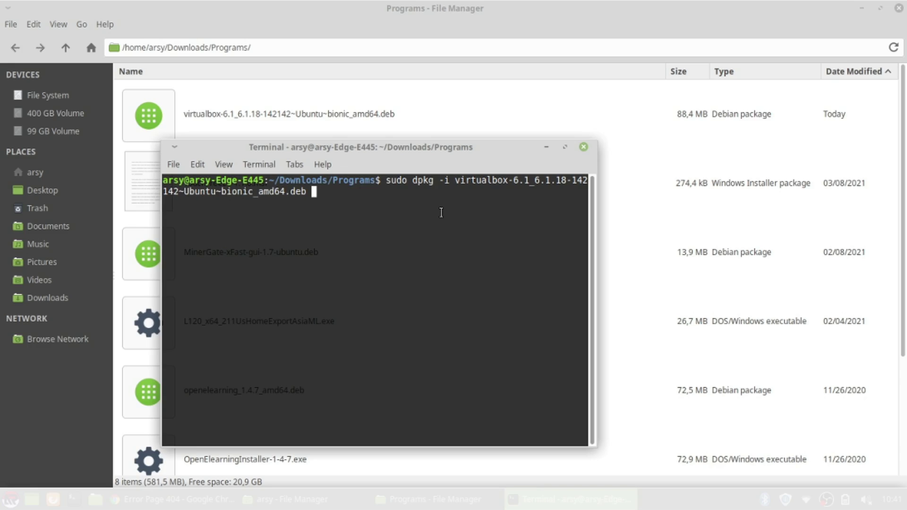
{"action": "key", "text": "Return"}
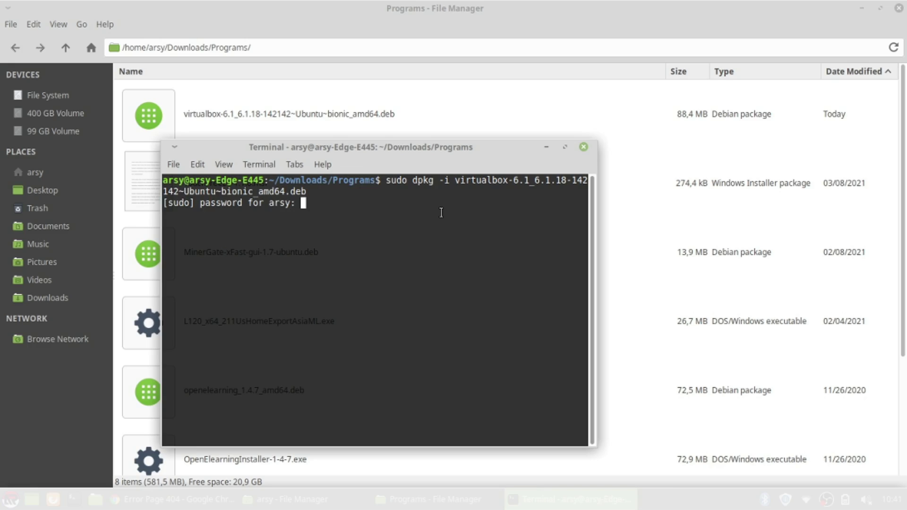
{"action": "type", "text": "**************"}
{"action": "key", "text": "Return"}
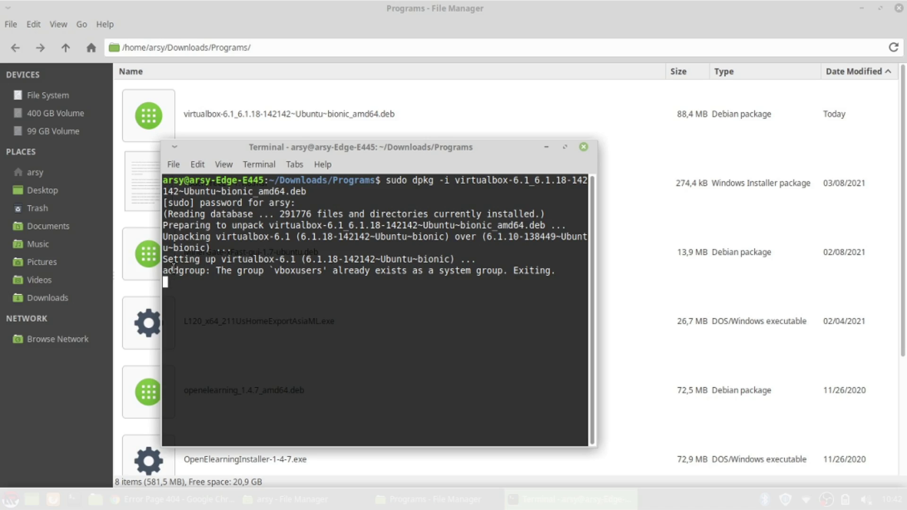
{"action": "left_click_drag", "start_coordinate": [165, 271], "coordinate": [400, 263]}
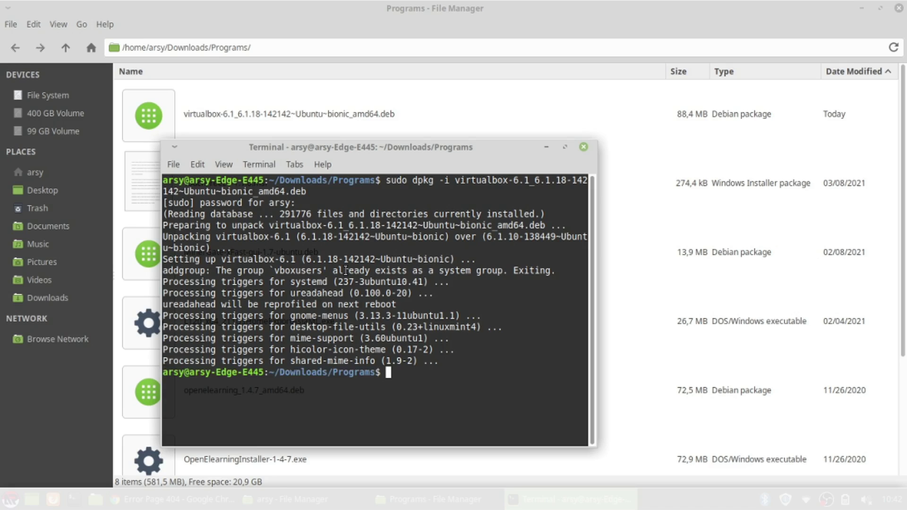
Step: Launch Oracle VM VirtualBox and accept the offer to download the latest Extension Pack
{"action": "key", "text": "super"}
{"action": "type", "text": "v"}
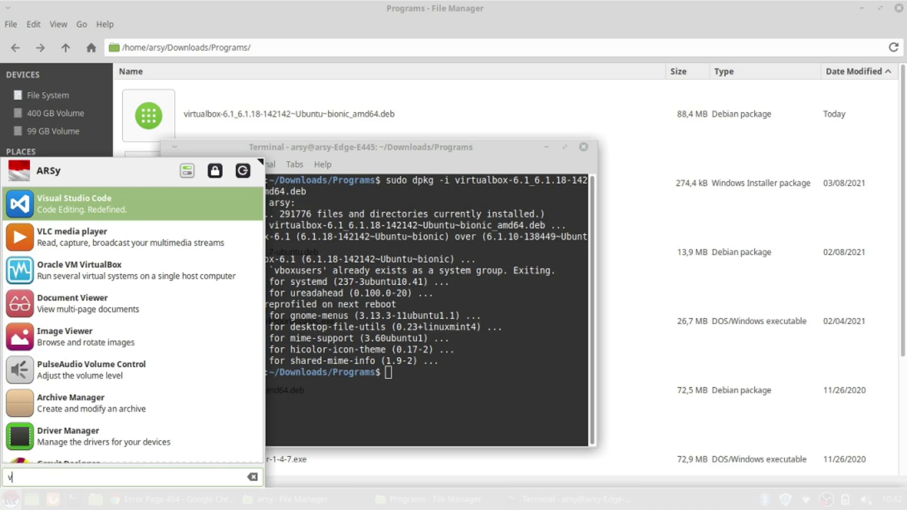
{"action": "left_click", "coordinate": [104, 264]}
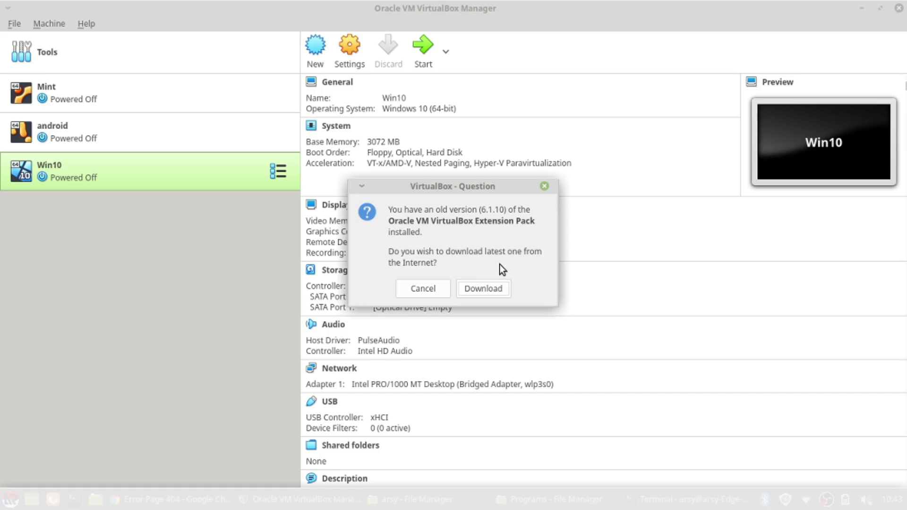
{"action": "left_click", "coordinate": [482, 288]}
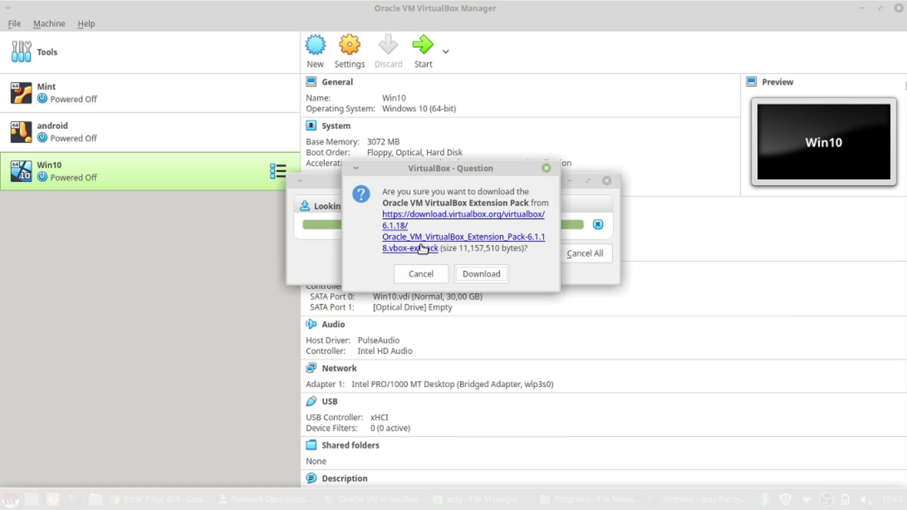
Step: Open the Extension Pack 6.1.18 download link in Firefox, save the file to disk, and close the blank new tab
{"action": "left_click", "coordinate": [497, 236]}
{"action": "left_click", "coordinate": [344, 502]}
{"action": "left_click_drag", "start_coordinate": [382, 214], "coordinate": [437, 254]}
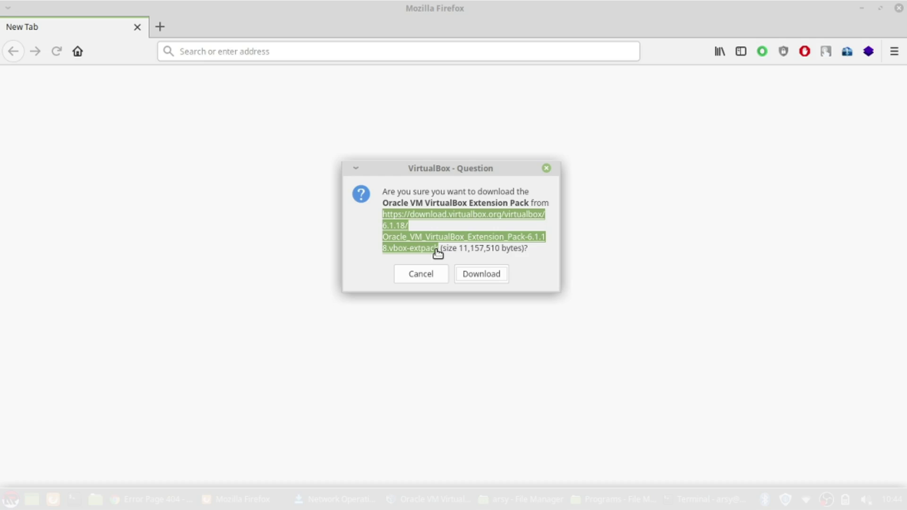
{"action": "left_click", "coordinate": [434, 250]}
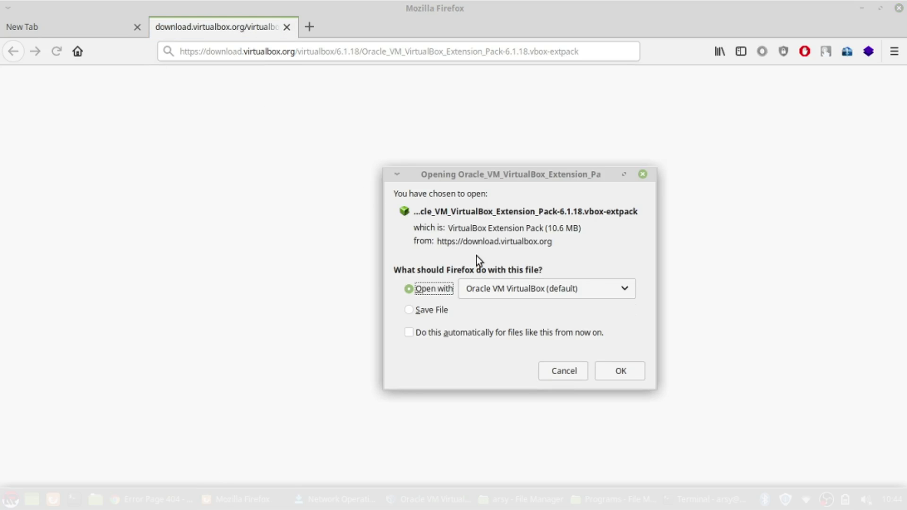
{"action": "left_click", "coordinate": [427, 311]}
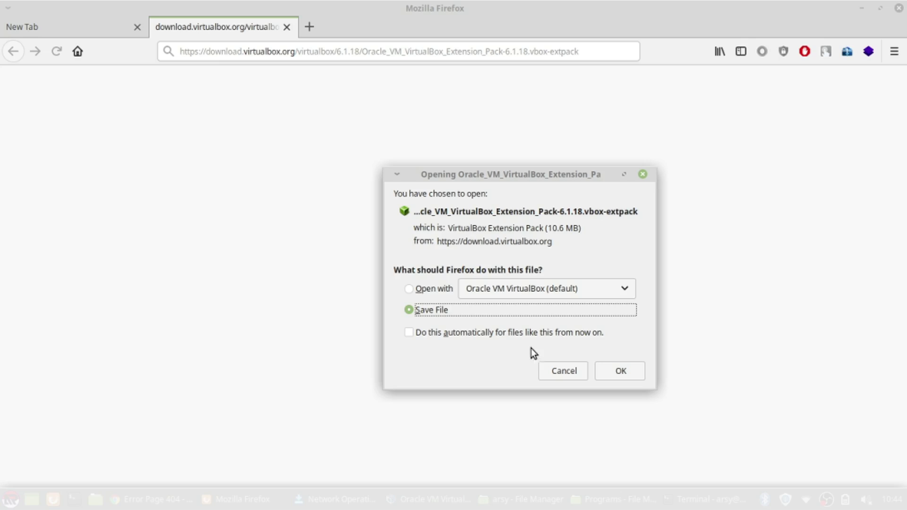
{"action": "left_click", "coordinate": [619, 370]}
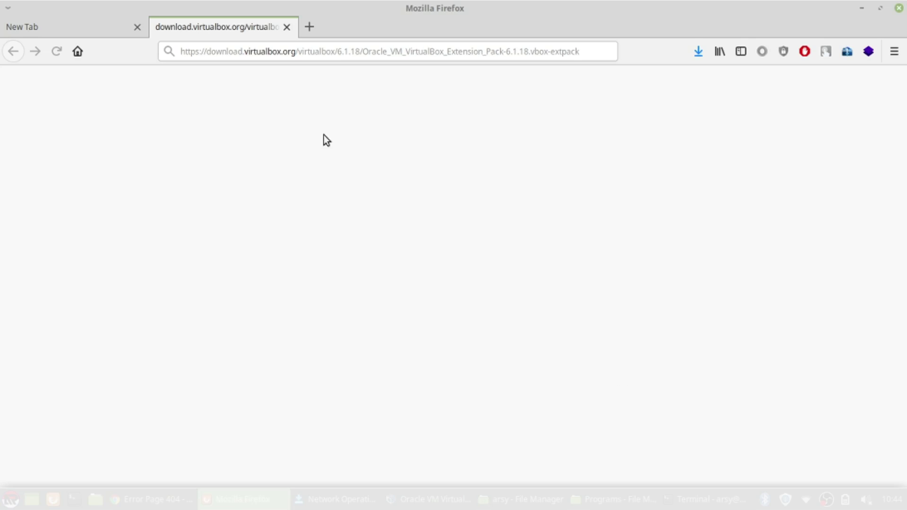
{"action": "middle_click", "coordinate": [73, 24]}
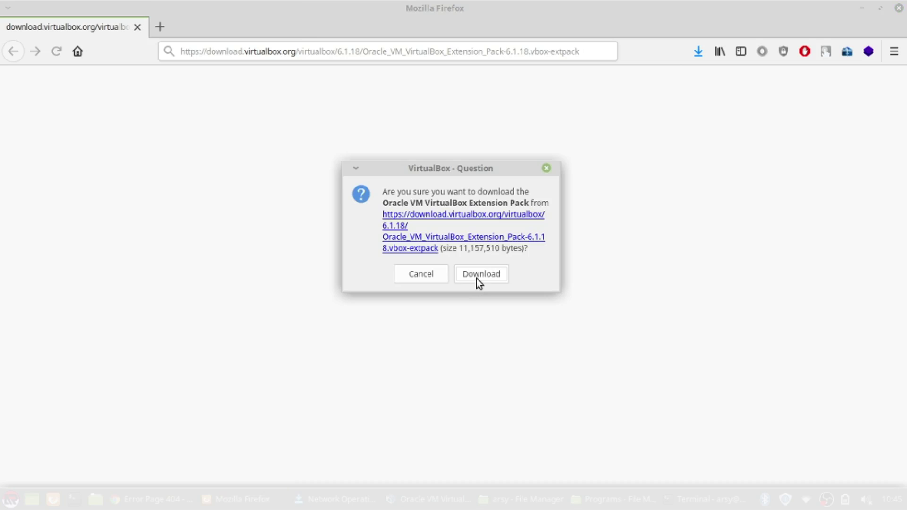
Step: Download Extension Pack 6.1.18 through VirtualBox's own prompt and confirm its installation as an upgrade of the older version
{"action": "left_click", "coordinate": [478, 279]}
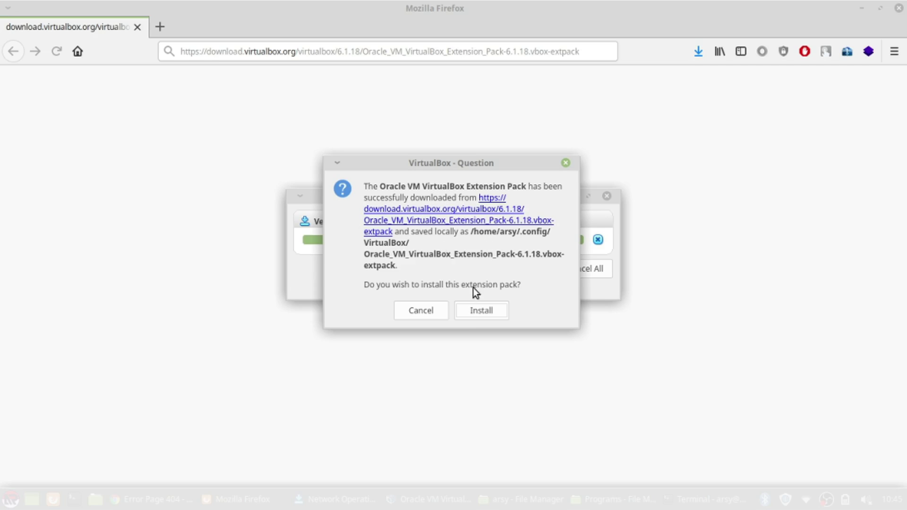
{"action": "left_click", "coordinate": [474, 313]}
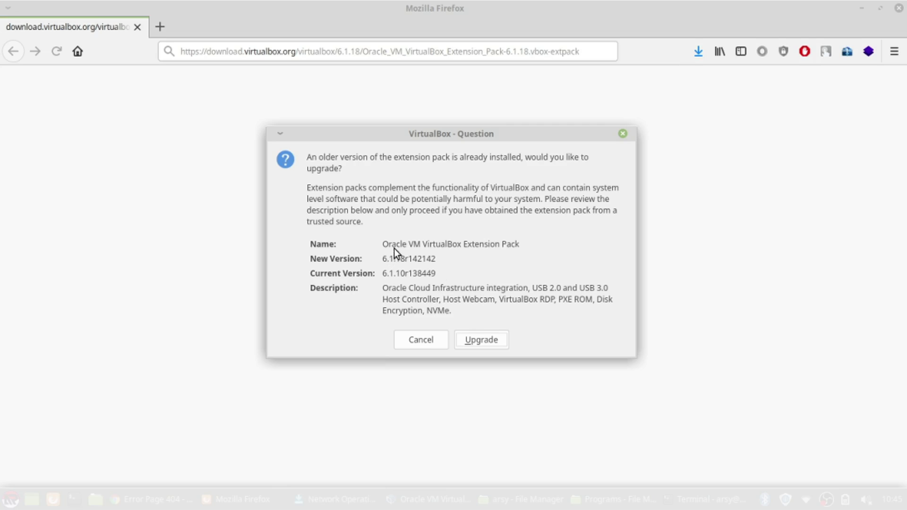
{"action": "left_click", "coordinate": [475, 343]}
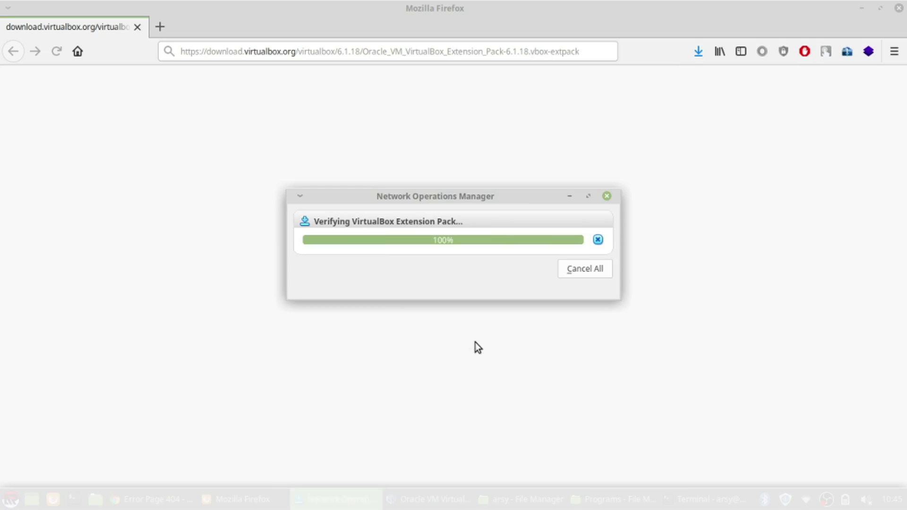
Step: Return to VirtualBox Manager, go through the Extension Pack license to its end, and agree to it
{"action": "left_click", "coordinate": [438, 494]}
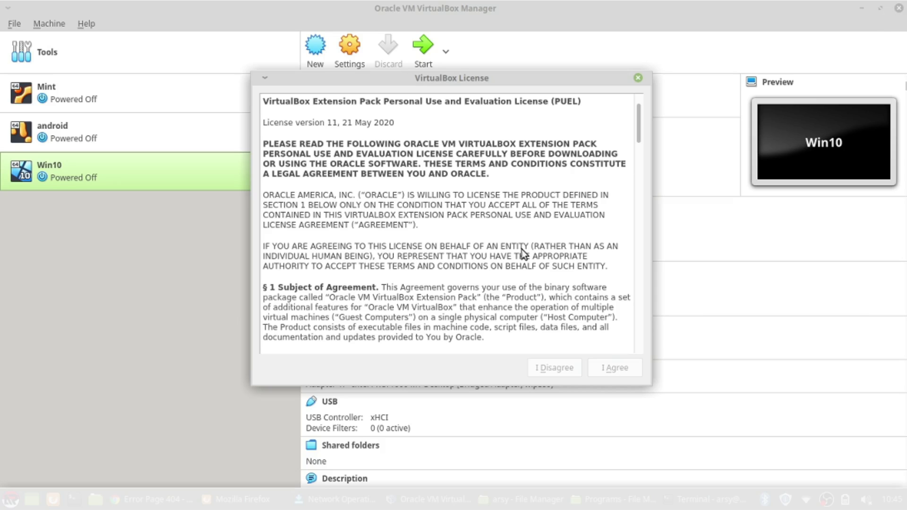
{"action": "left_click_drag", "start_coordinate": [638, 126], "coordinate": [621, 356]}
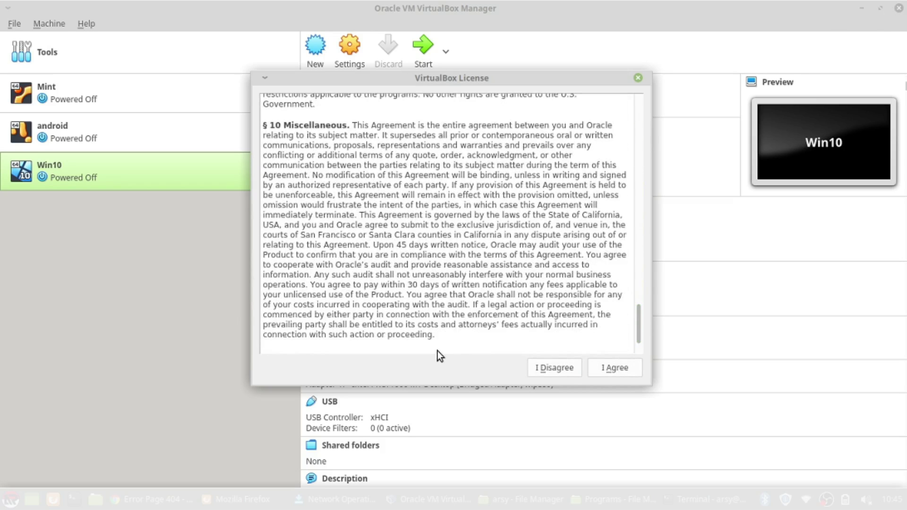
{"action": "left_click", "coordinate": [614, 368]}
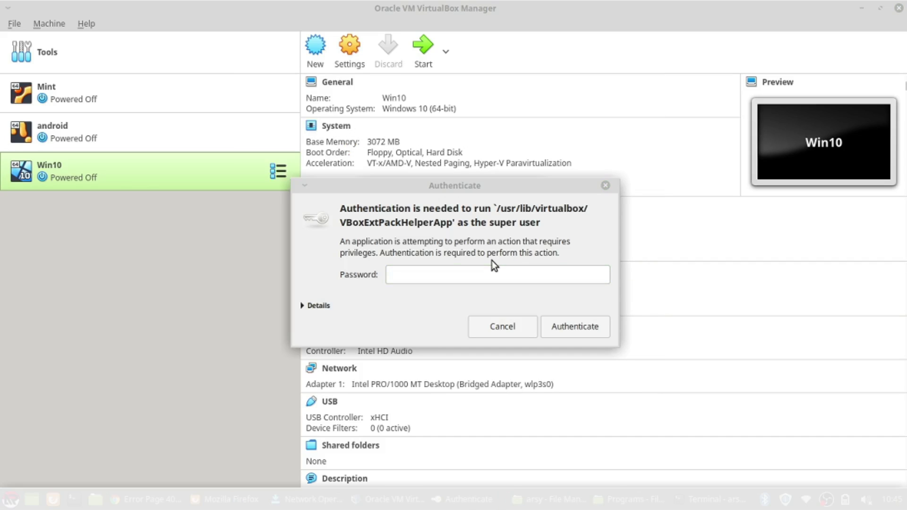
Step: Authenticate the Extension Pack installation with the account password and delete the downloaded pack file when it is done
{"action": "left_click", "coordinate": [502, 277]}
{"action": "type", "text": "*********"}
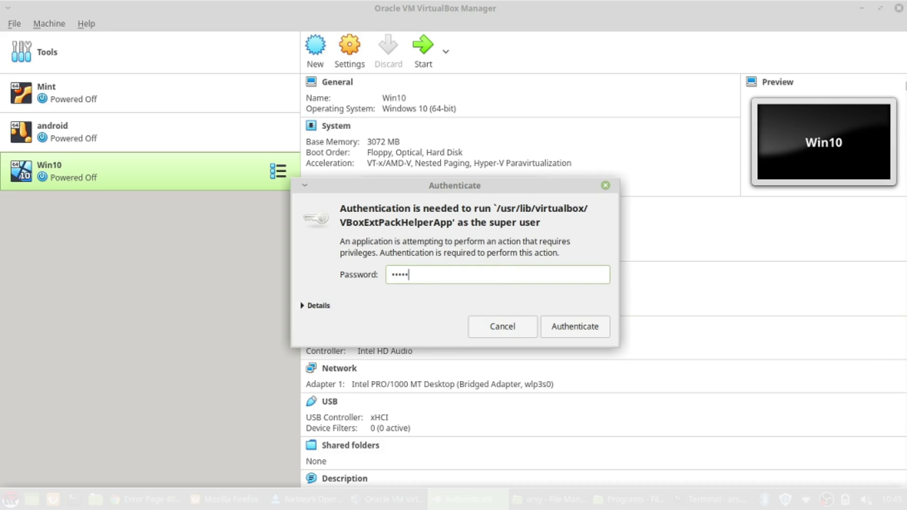
{"action": "type", "text": "*****"}
{"action": "left_click", "coordinate": [581, 323]}
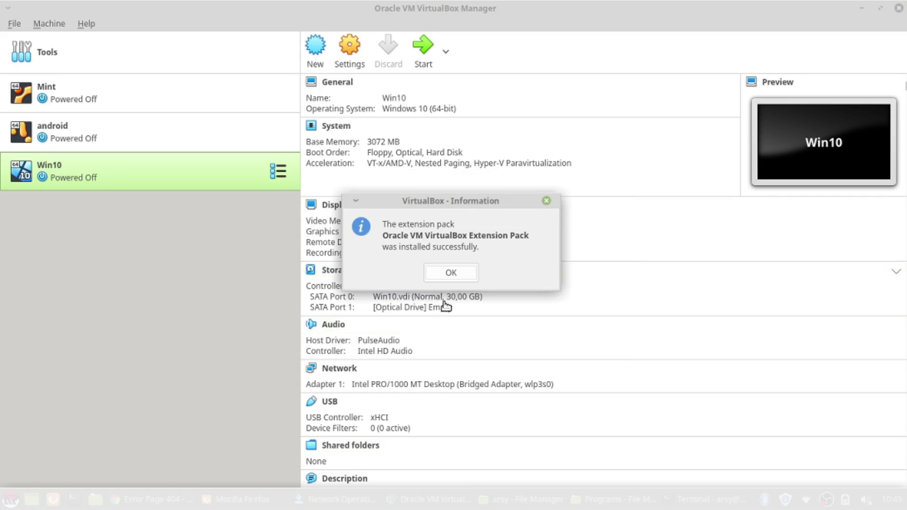
{"action": "left_click", "coordinate": [455, 274]}
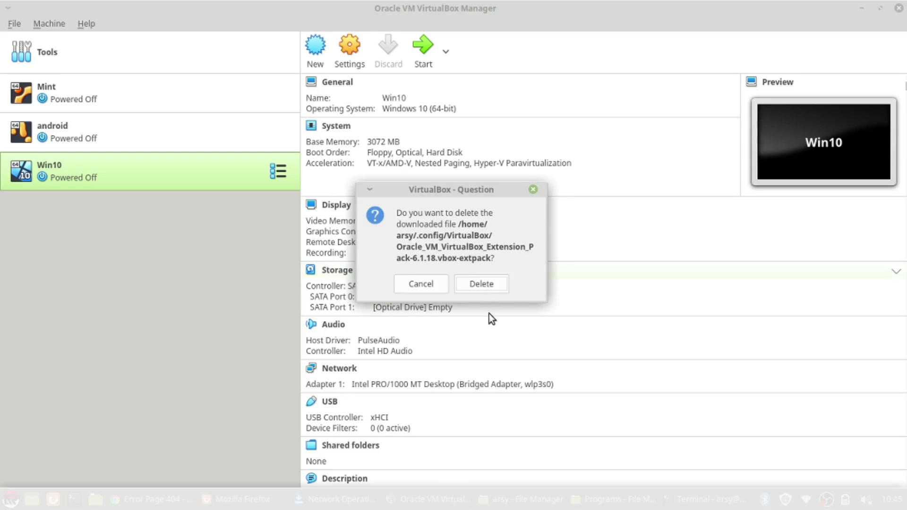
{"action": "left_click", "coordinate": [486, 291]}
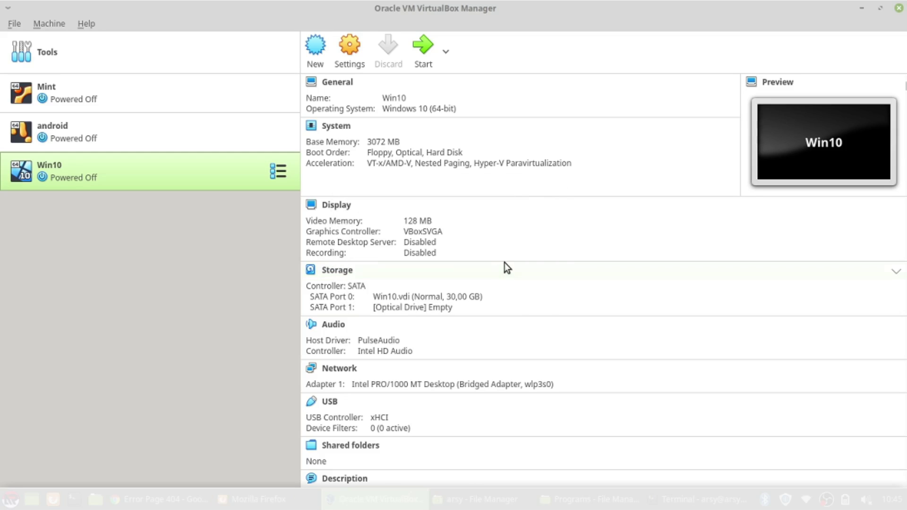
Step: Restart VirtualBox Manager and check the installed version in its About information, then close that window
{"action": "left_click", "coordinate": [899, 8]}
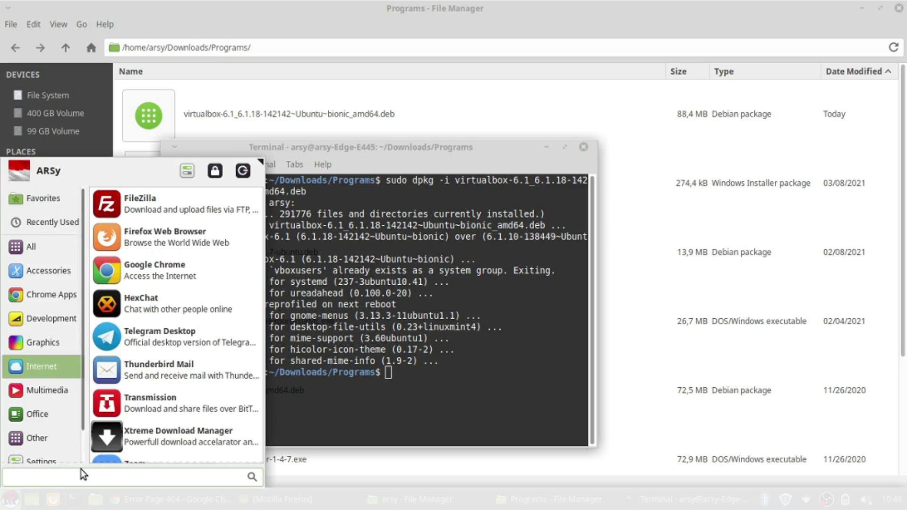
{"action": "type", "text": "v"}
{"action": "left_click", "coordinate": [97, 270]}
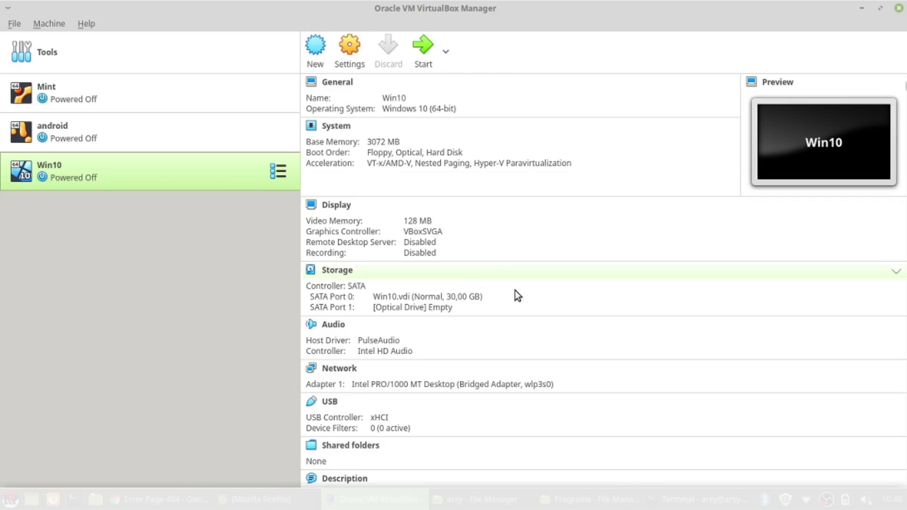
{"action": "left_click", "coordinate": [92, 23]}
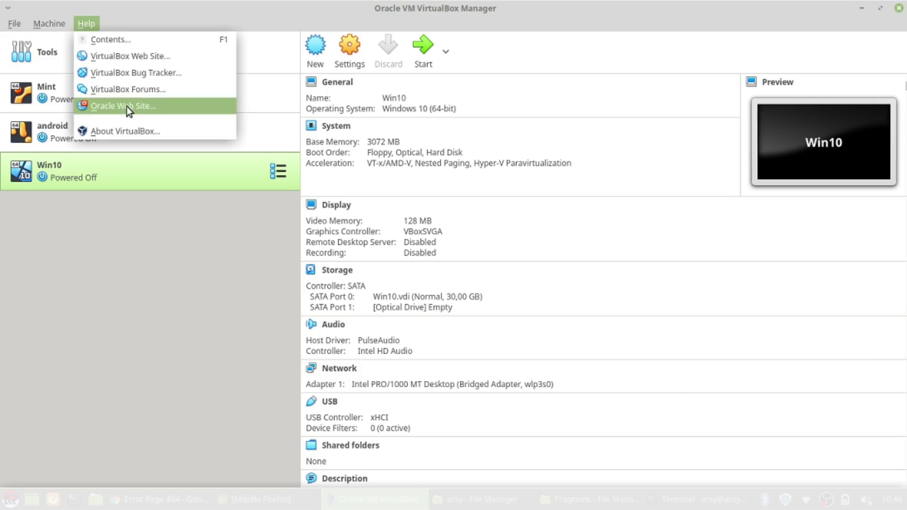
{"action": "left_click", "coordinate": [132, 132]}
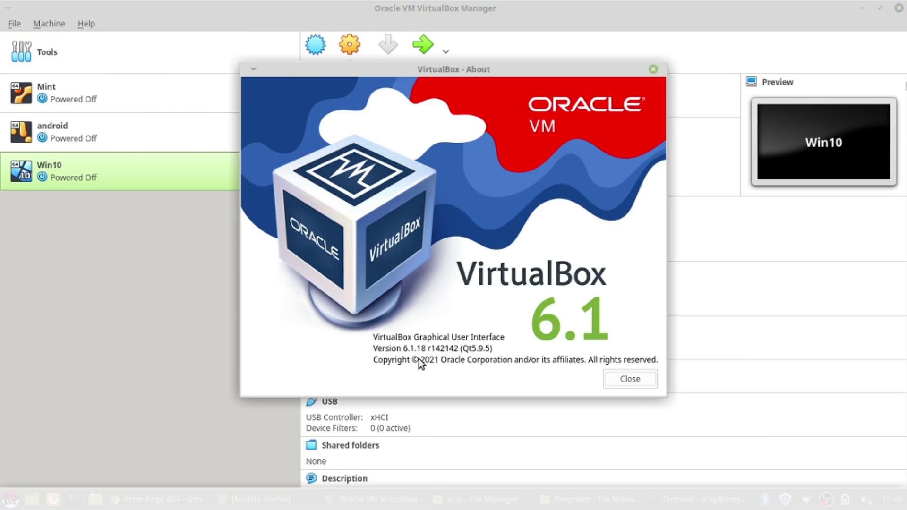
{"action": "left_click", "coordinate": [616, 378]}
Step: Start the Win10 virtual machine and close the leftover terminal window while it boots
{"action": "left_click", "coordinate": [422, 49]}
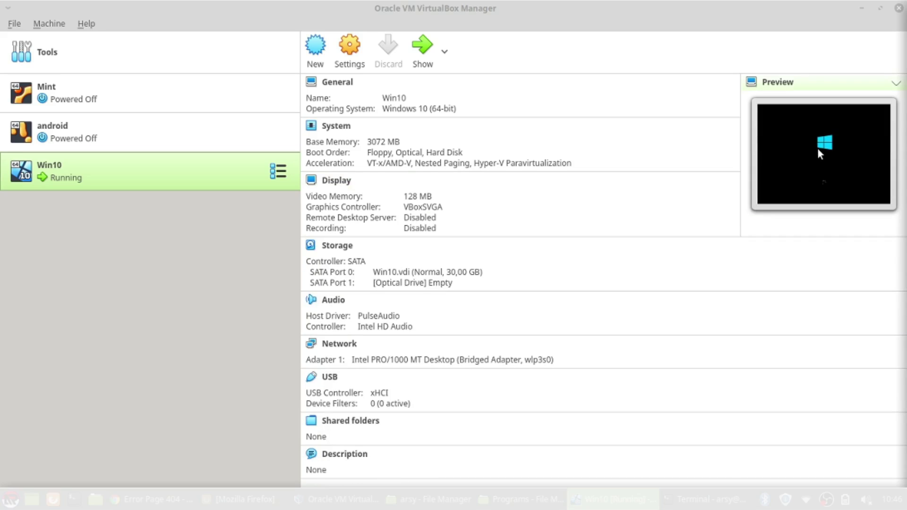
{"action": "right_click", "coordinate": [671, 499]}
{"action": "left_click", "coordinate": [680, 480]}
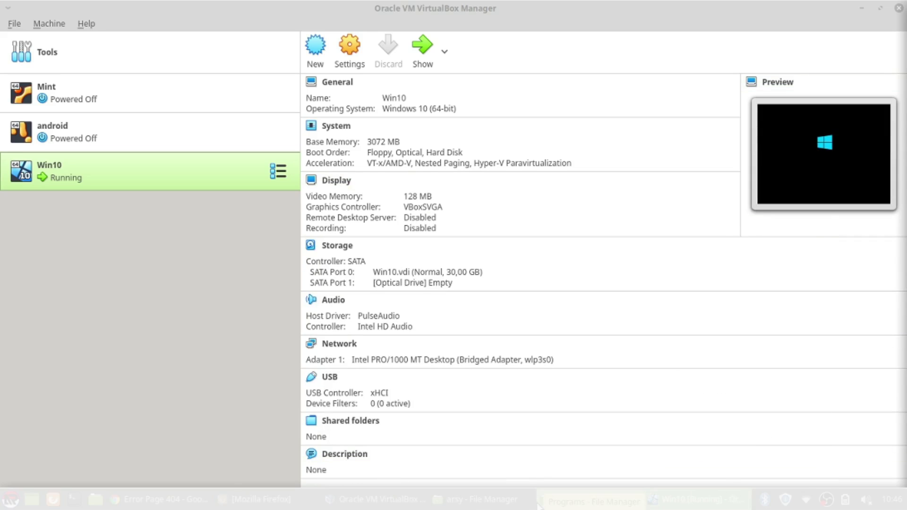
Step: Wait for the Win10 machine to reach its desktop and maximize its window
{"action": "left_click_drag", "start_coordinate": [539, 505], "coordinate": [543, 501]}
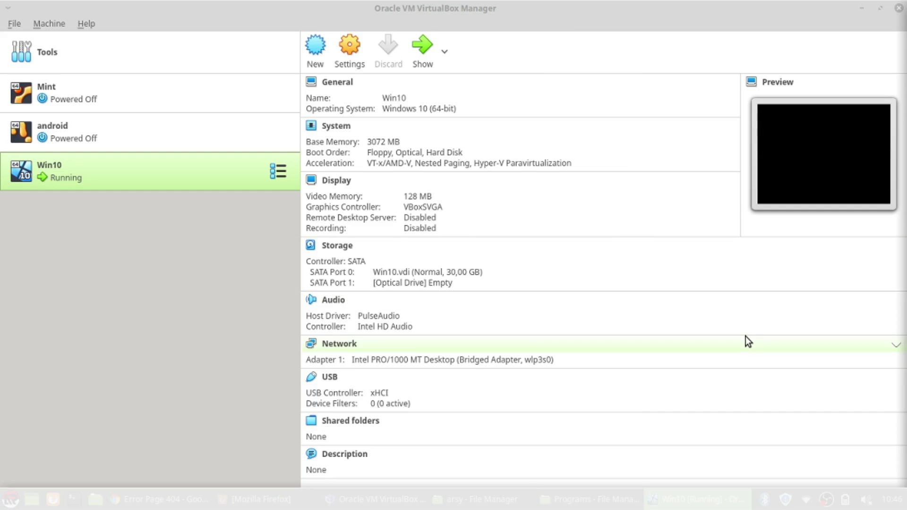
{"action": "left_click", "coordinate": [899, 83]}
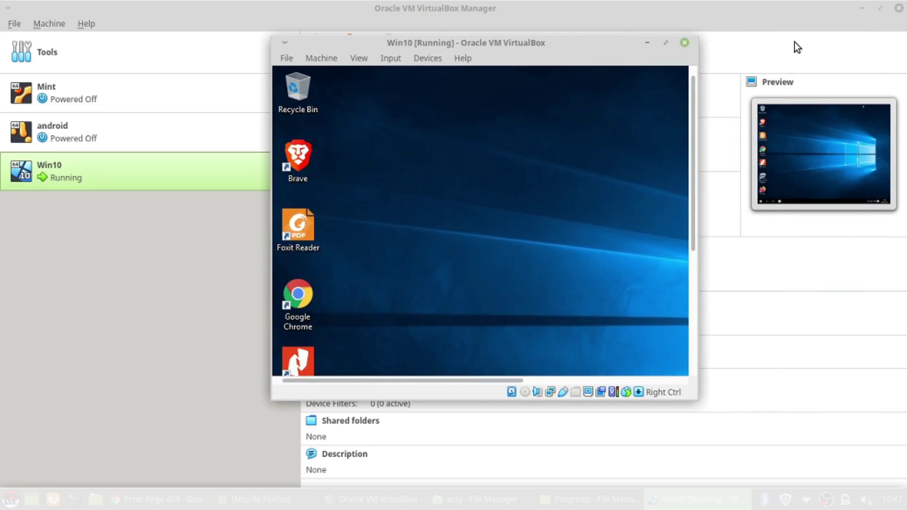
{"action": "left_click", "coordinate": [666, 43]}
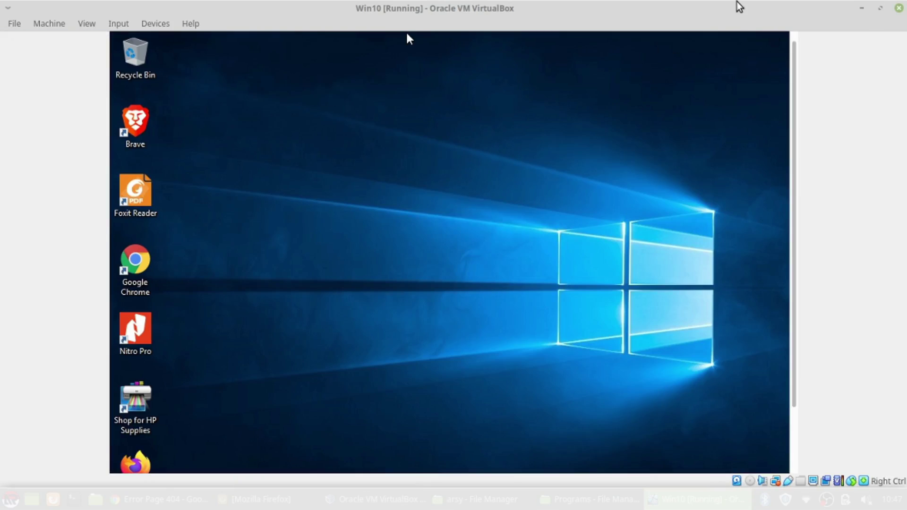